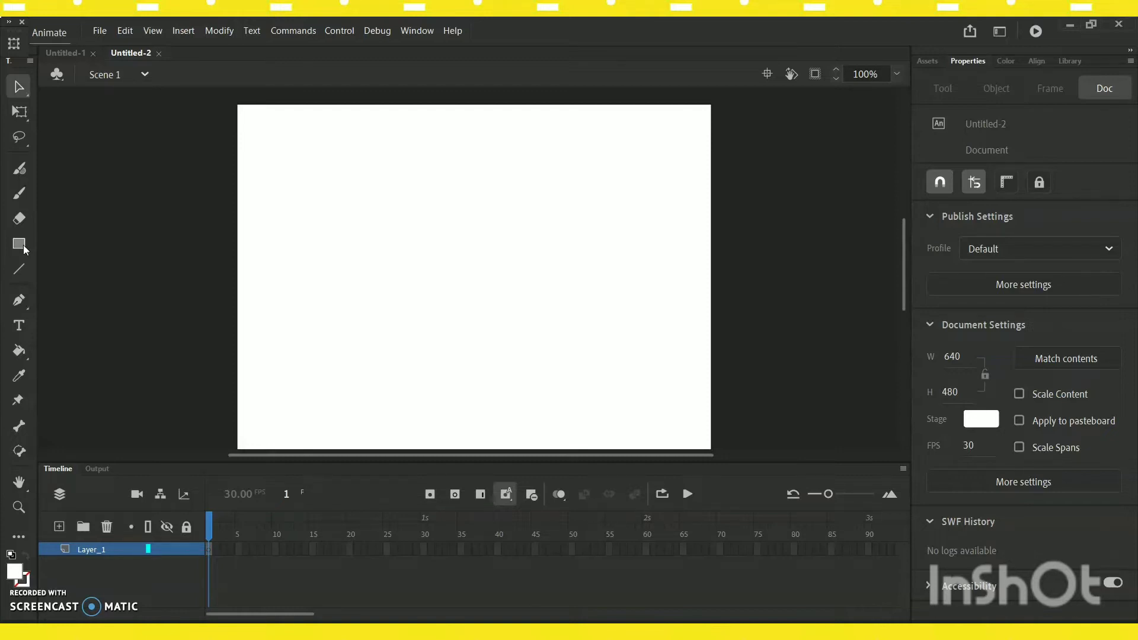
- Draw a tall rectangle with a bright green fill on the left side of the stage
left_click(20, 244)
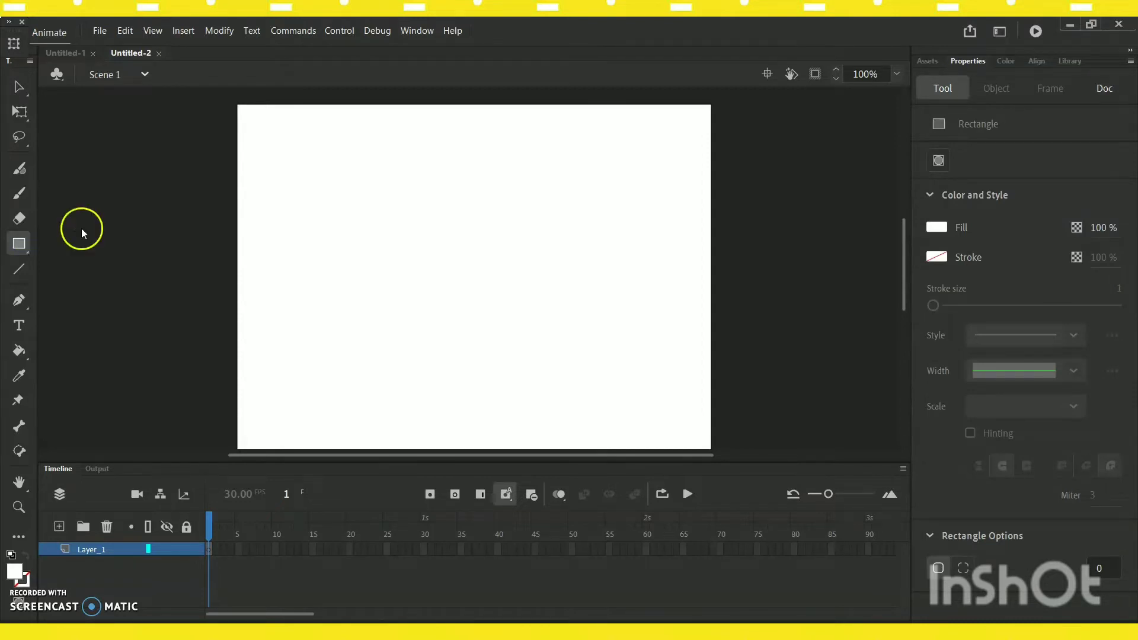
left_click(14, 571)
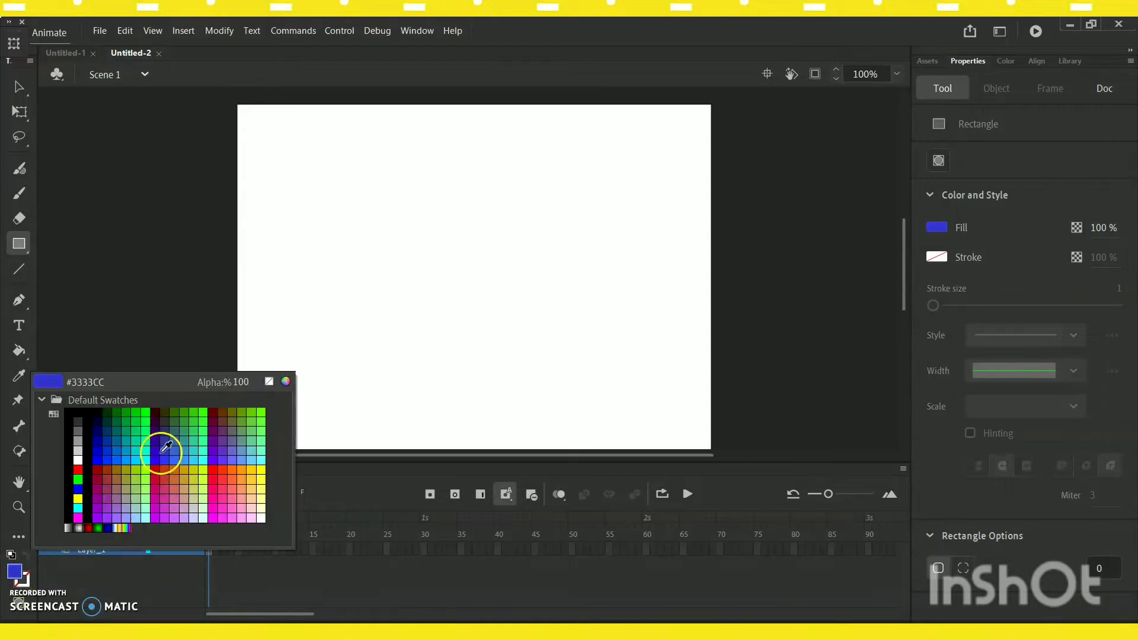
left_click(142, 438)
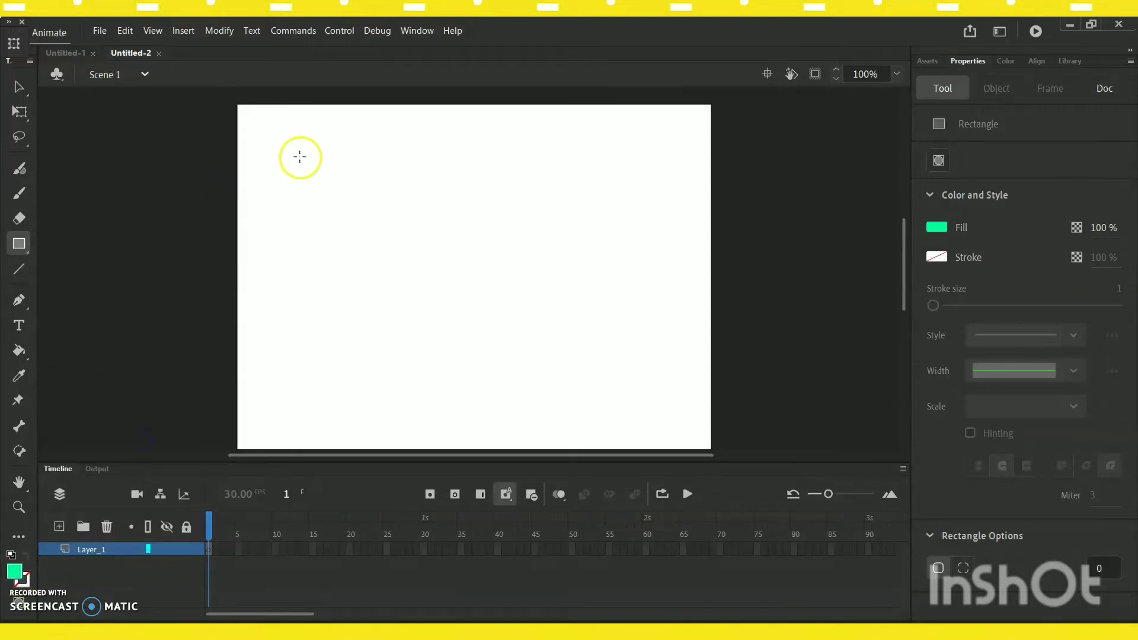
mouse_move(287, 149)
left_mouse_down()
mouse_move(348, 294)
mouse_move(417, 391)
left_mouse_up()
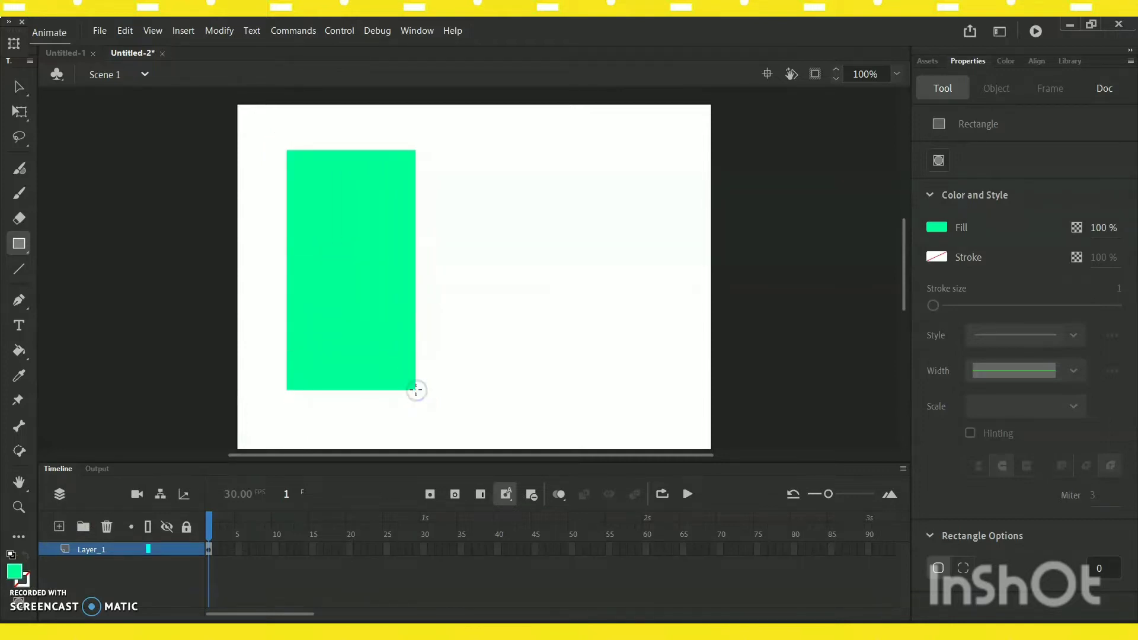
- Rename Layer_1 to card_1 and accept the Advanced Layers warning
double_click(94, 550)
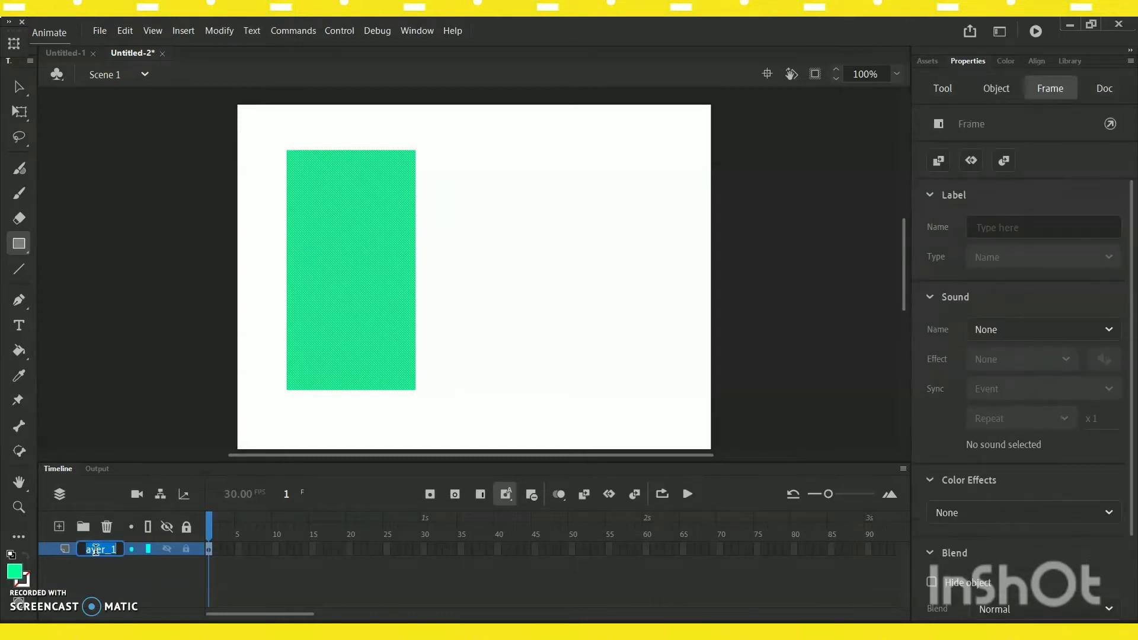
type("card")
key("Return")
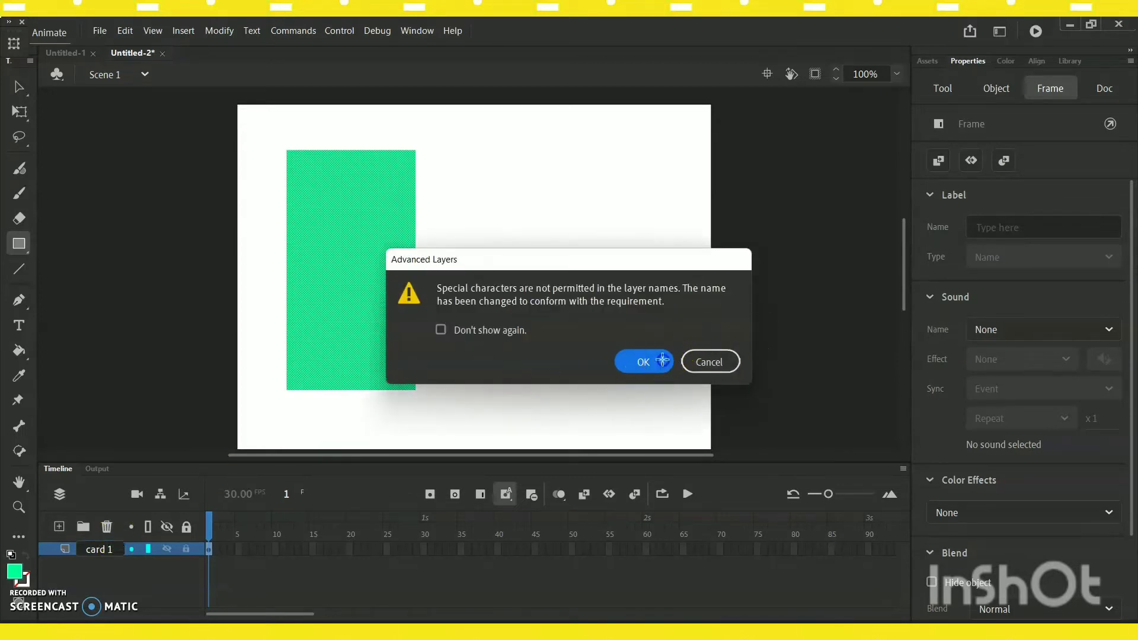
left_click(663, 360)
left_click(20, 113)
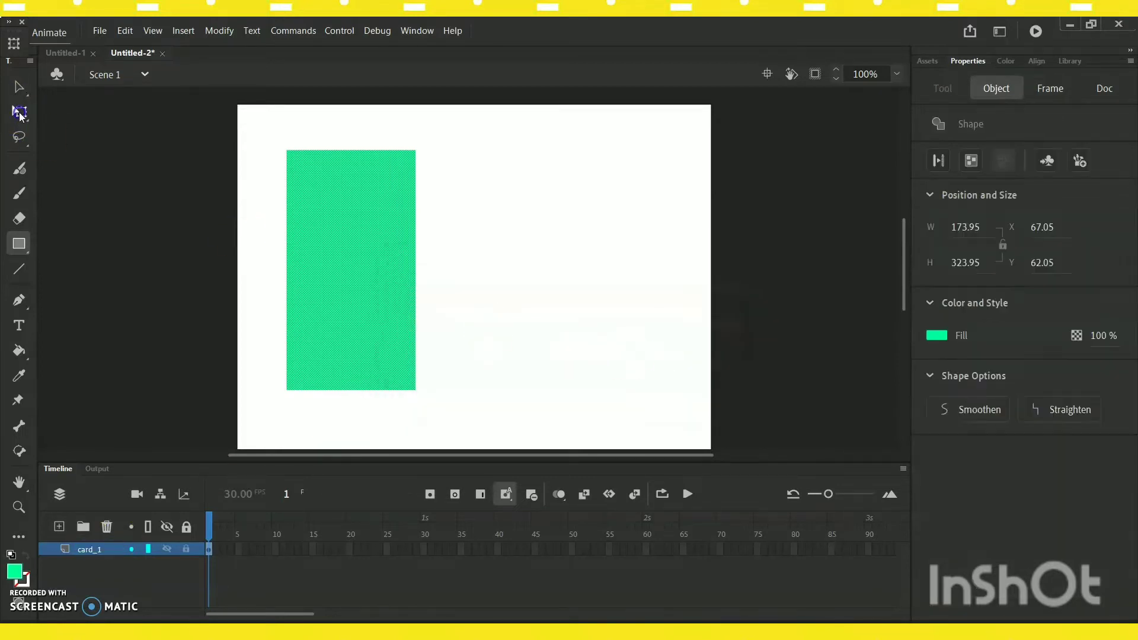
- Convert the selected green rectangle into a Graphic symbol named Symbol 1
left_click(212, 34)
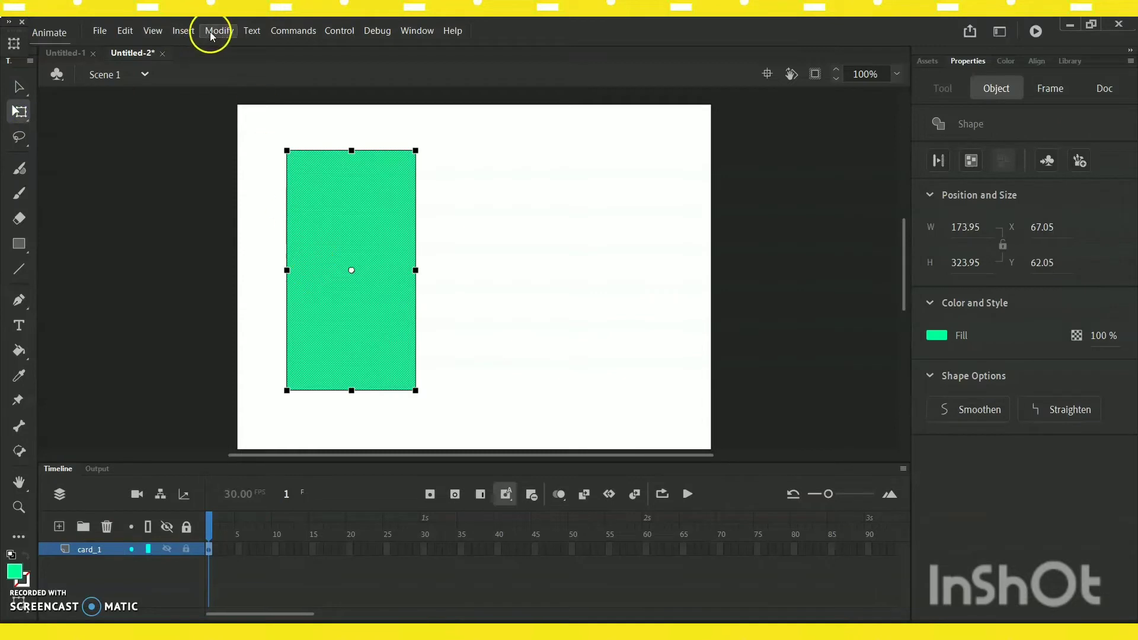
left_click(216, 32)
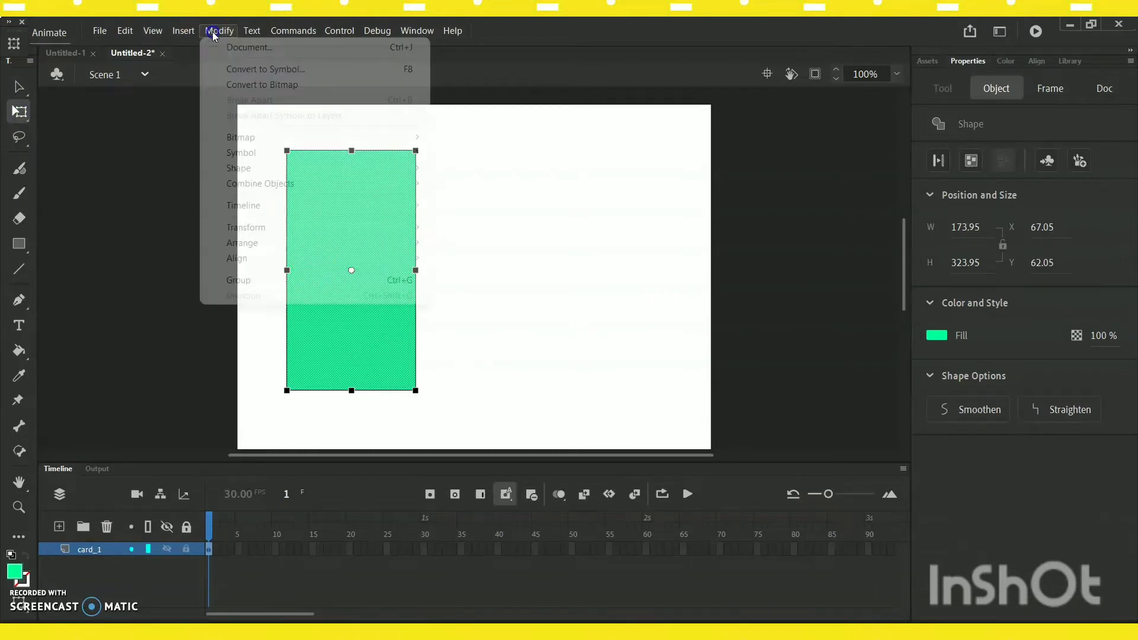
left_click(258, 72)
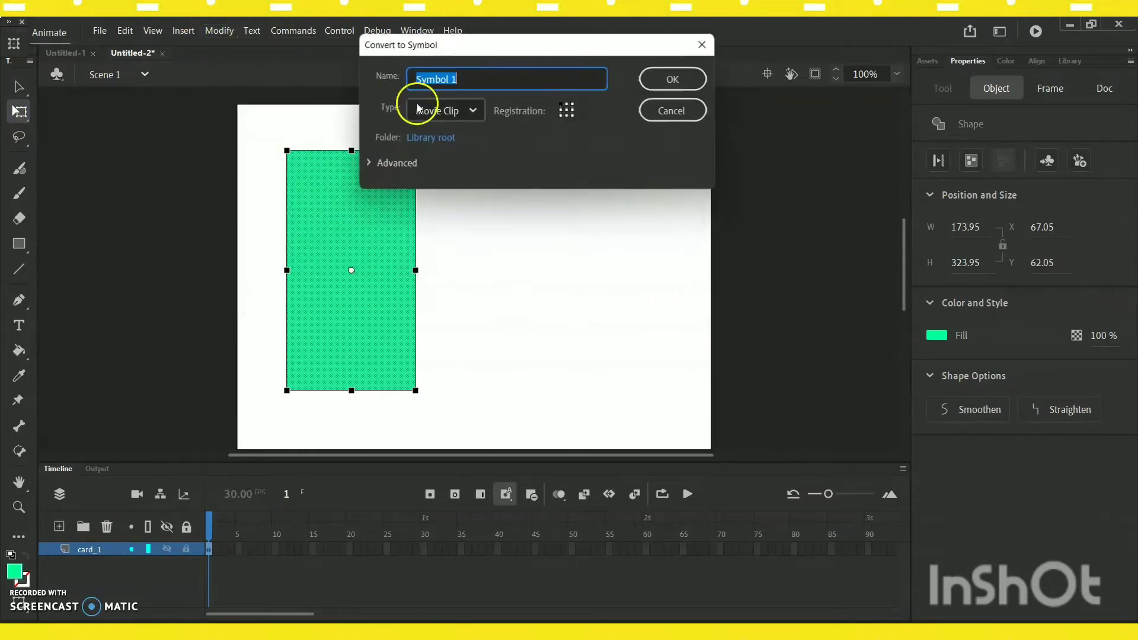
left_click(464, 116)
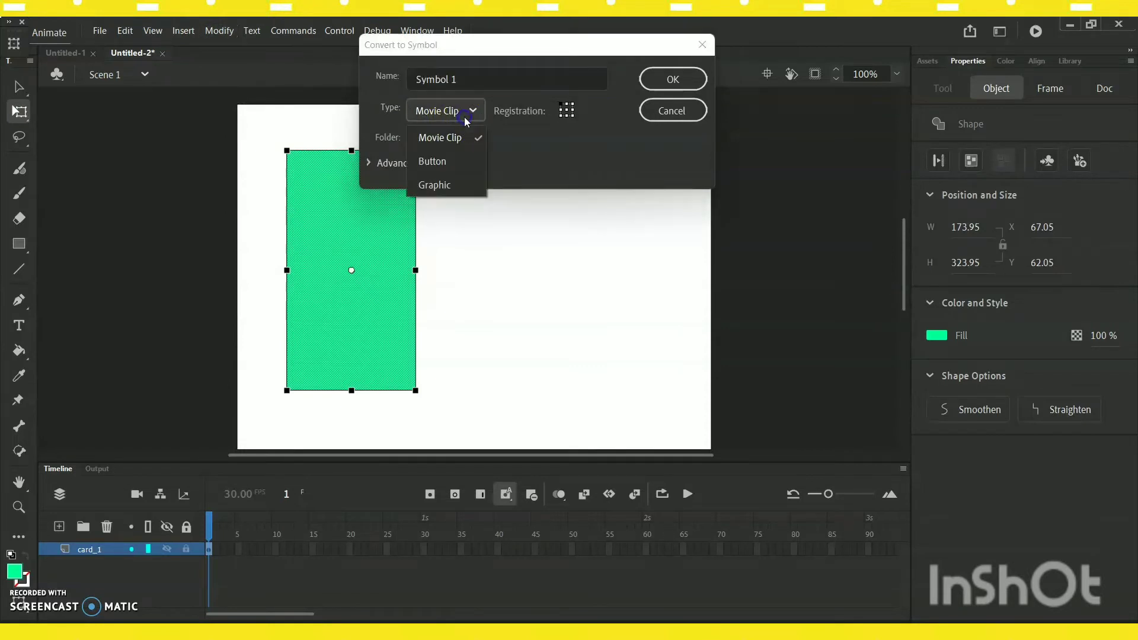
left_click(453, 189)
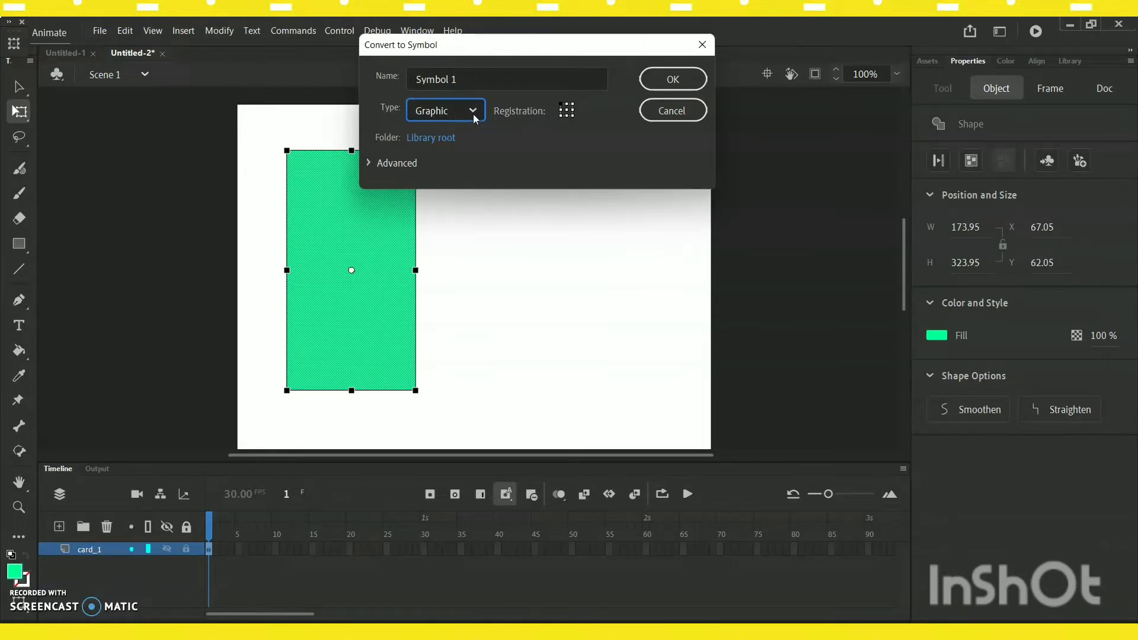
left_click(658, 80)
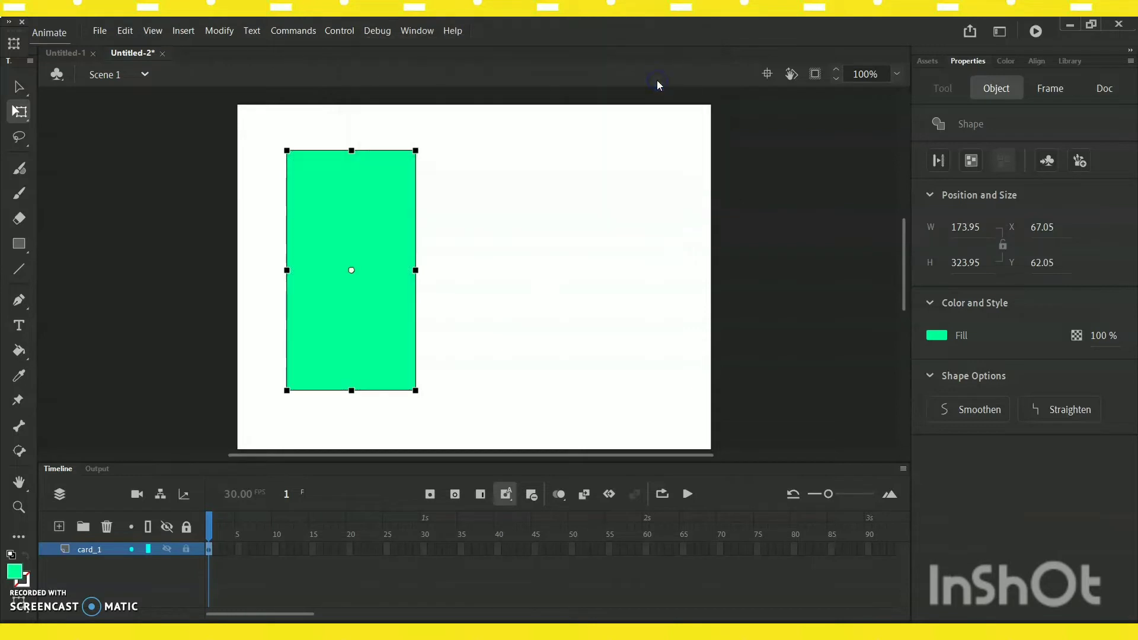
left_click(368, 313)
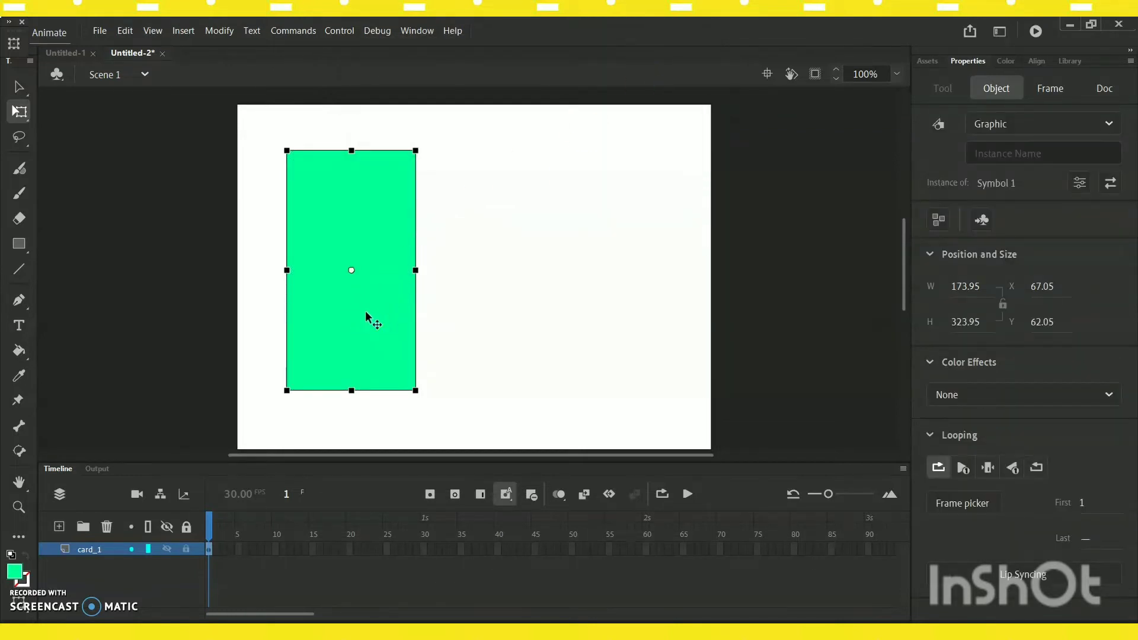
- Add a new layer above card_1 and name it card_2
left_click(60, 527)
double_click(90, 550)
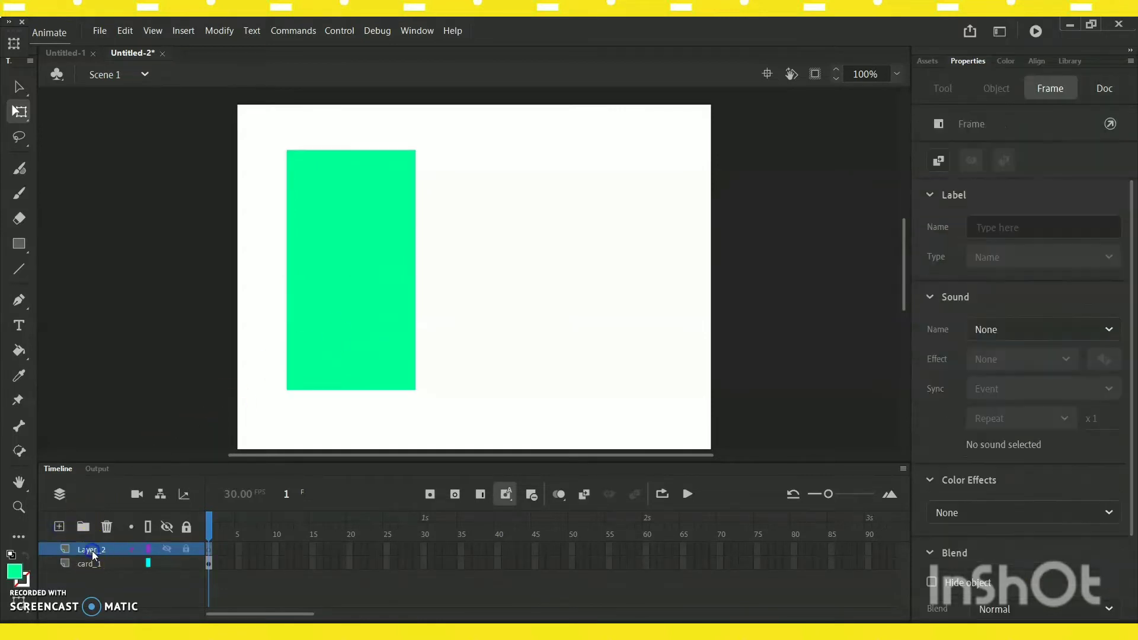
type("card 2")
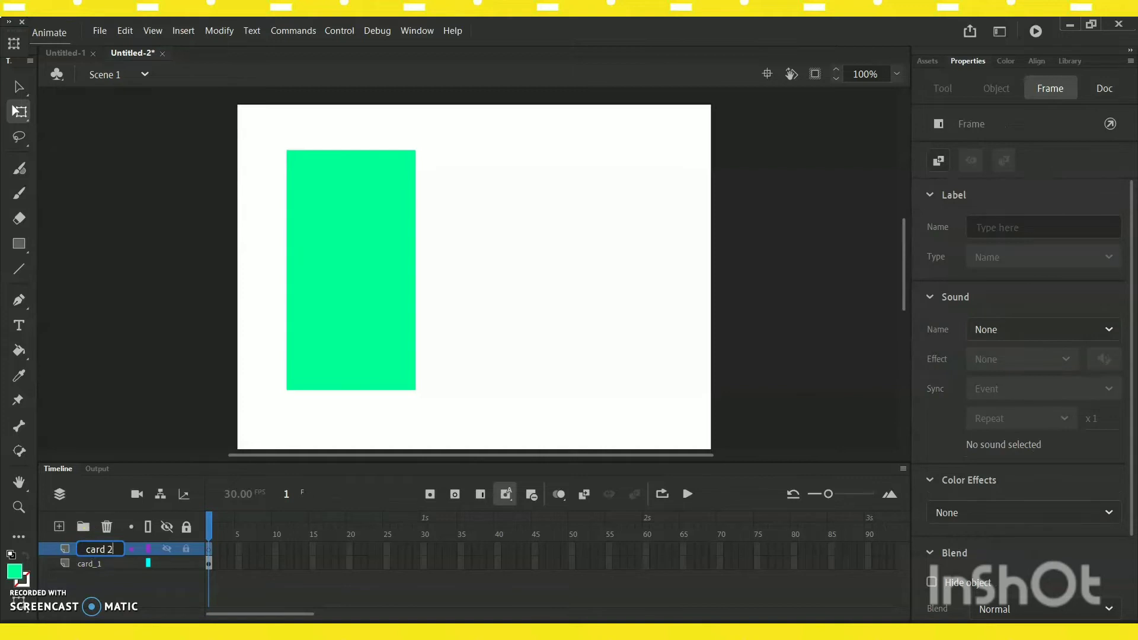
key("Return")
key("Return")
- Paste the green rectangle in place on card_2 and select the pasted copy
left_click(127, 33)
type("_2")
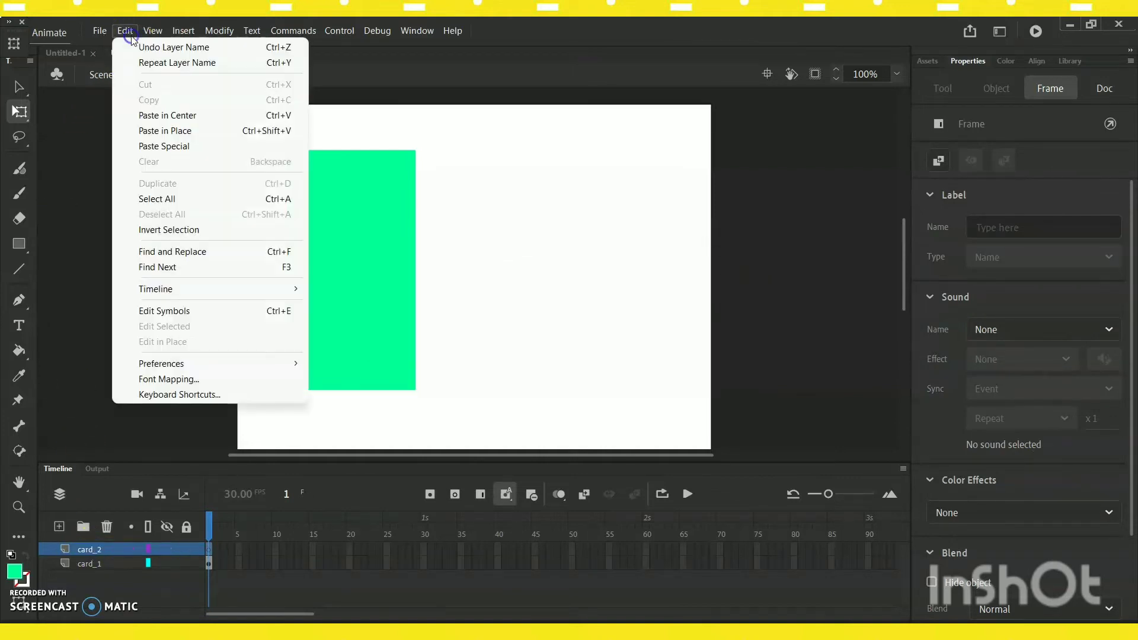
left_click(159, 132)
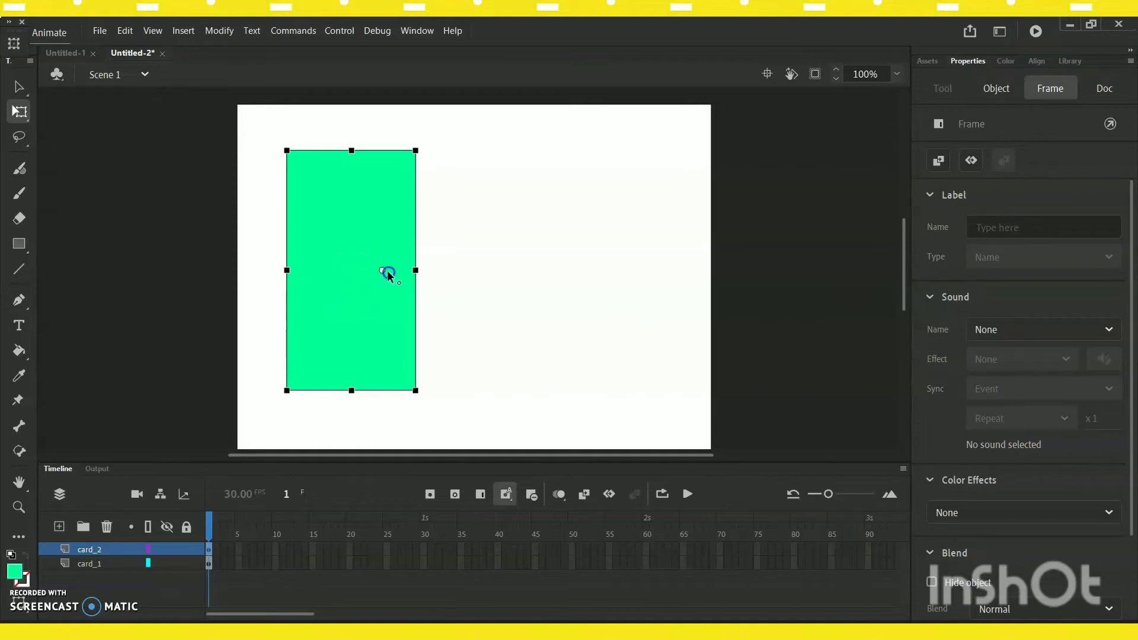
left_click(417, 274)
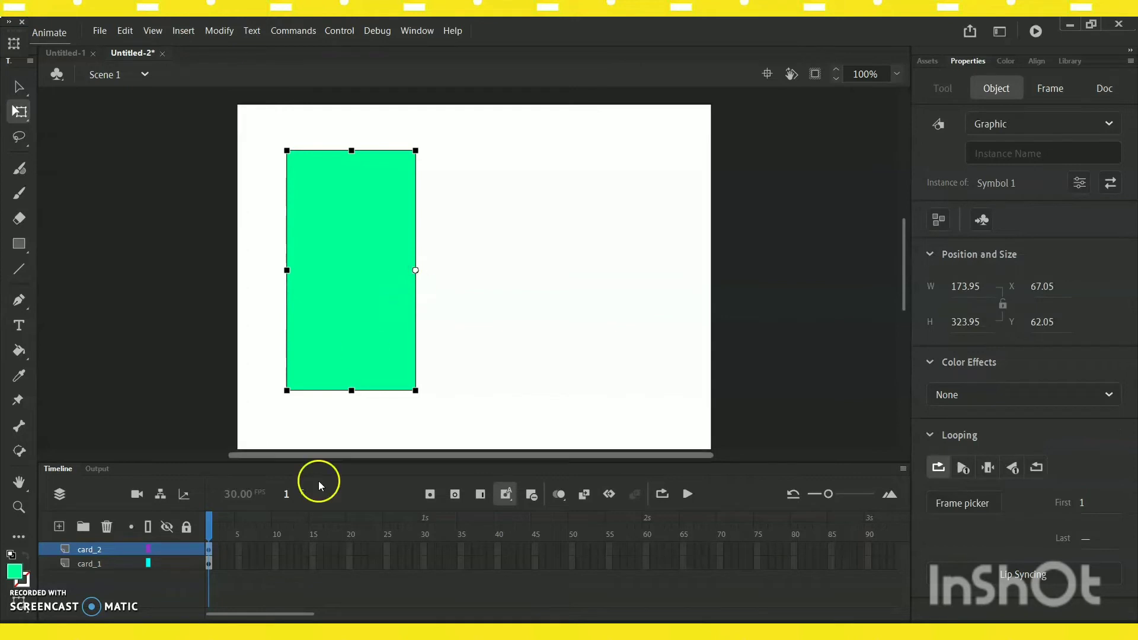
- Insert keyframes at frame 25 on card_1 and card_2, ending on card_2's frame 25
left_click(388, 550)
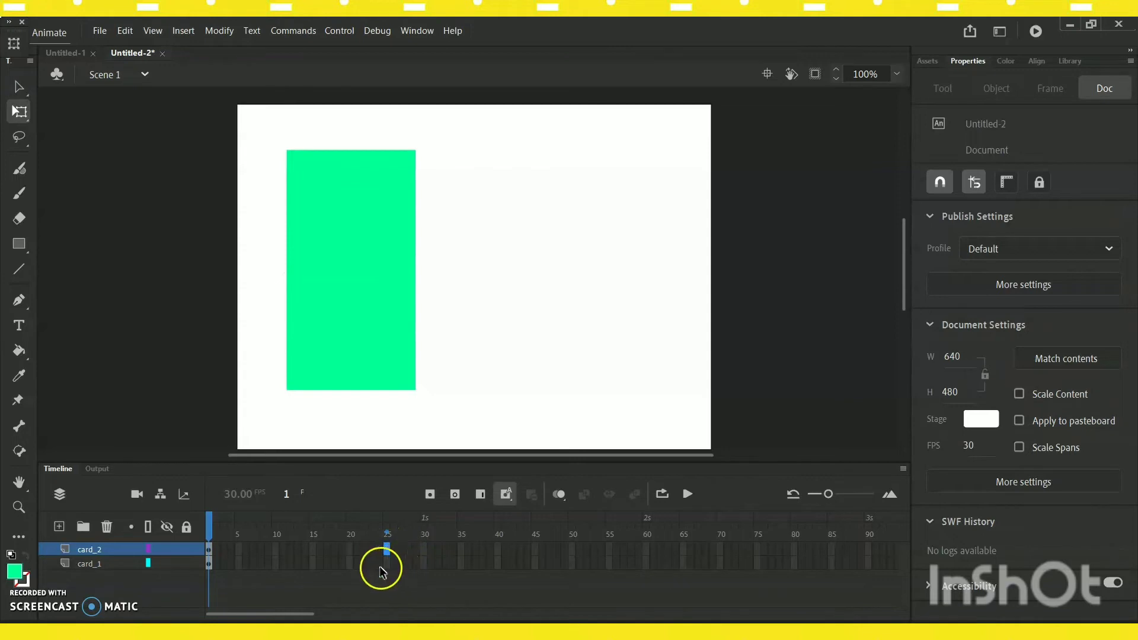
left_click(386, 564)
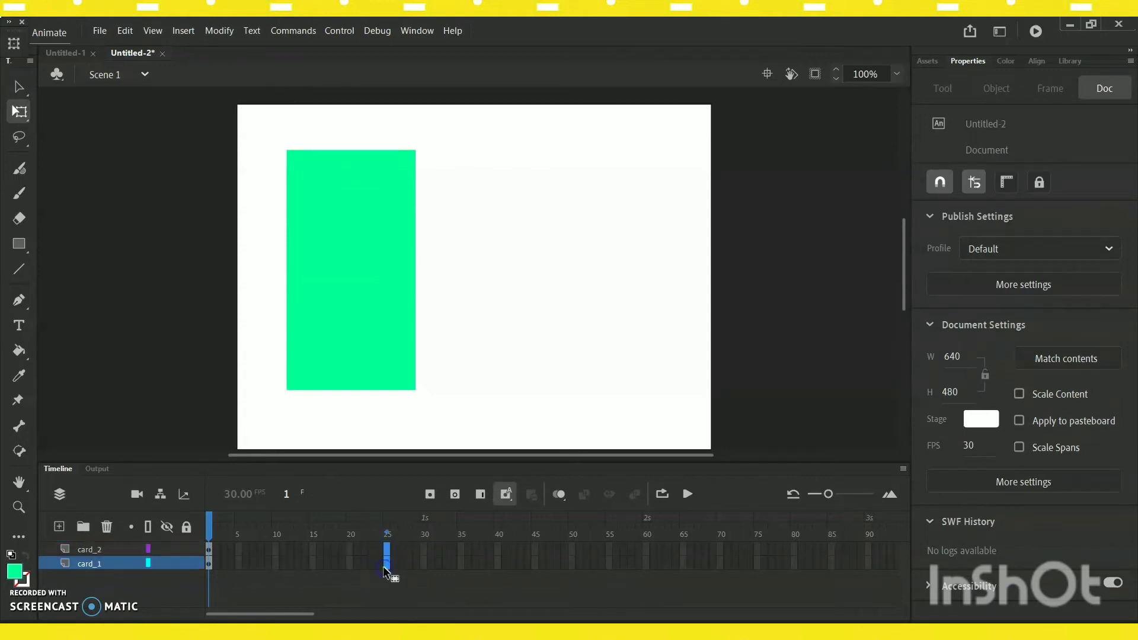
right_click(385, 570)
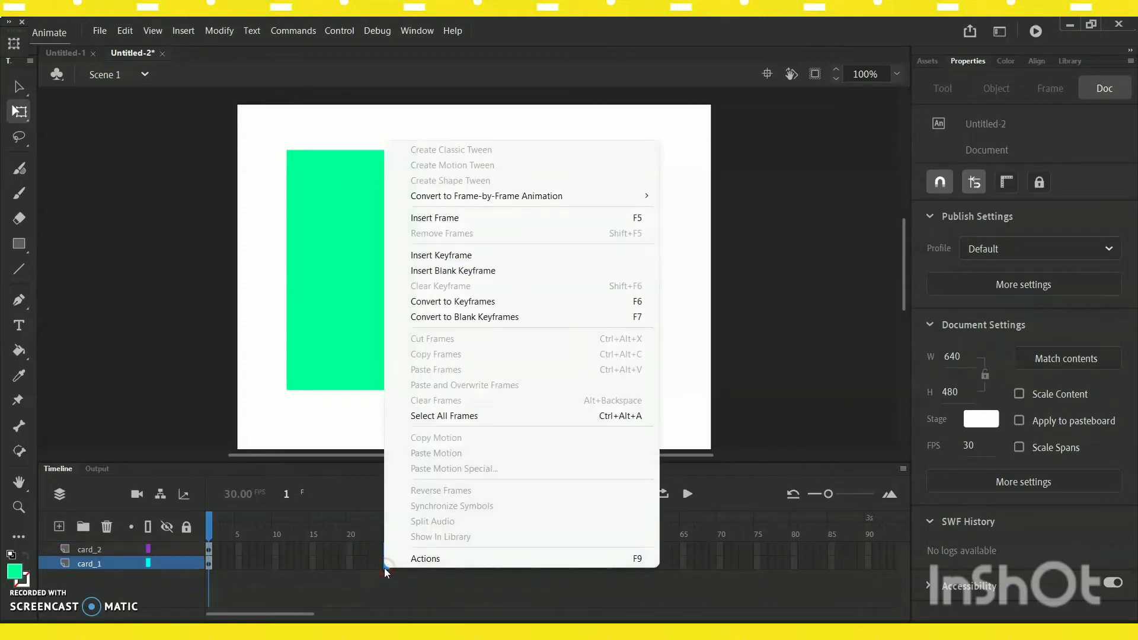
left_click(510, 255)
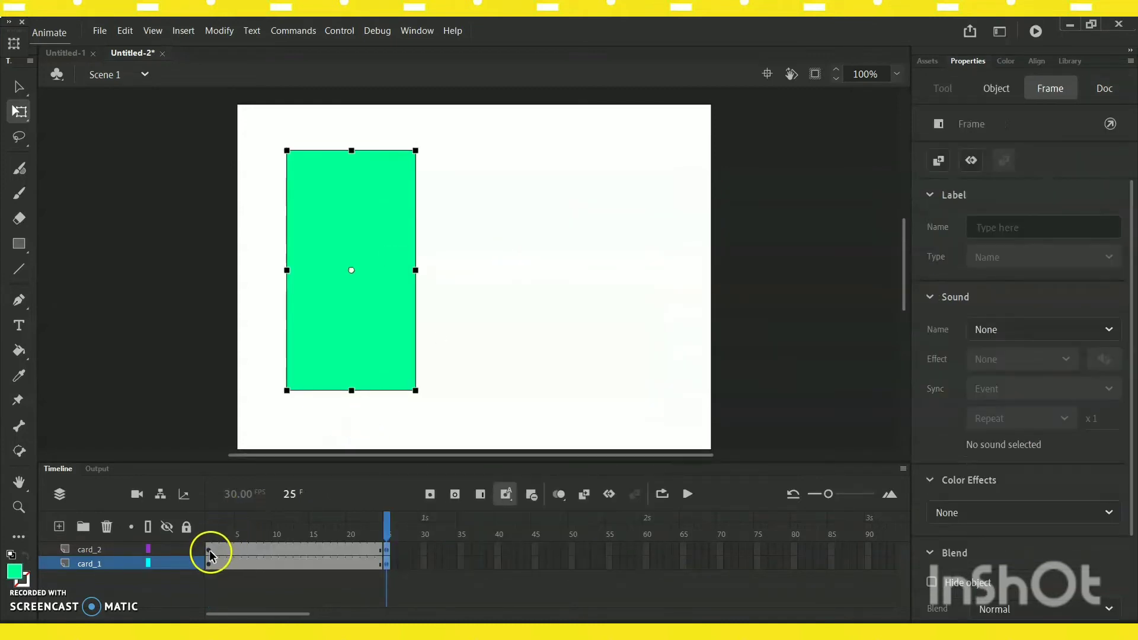
left_click(210, 558)
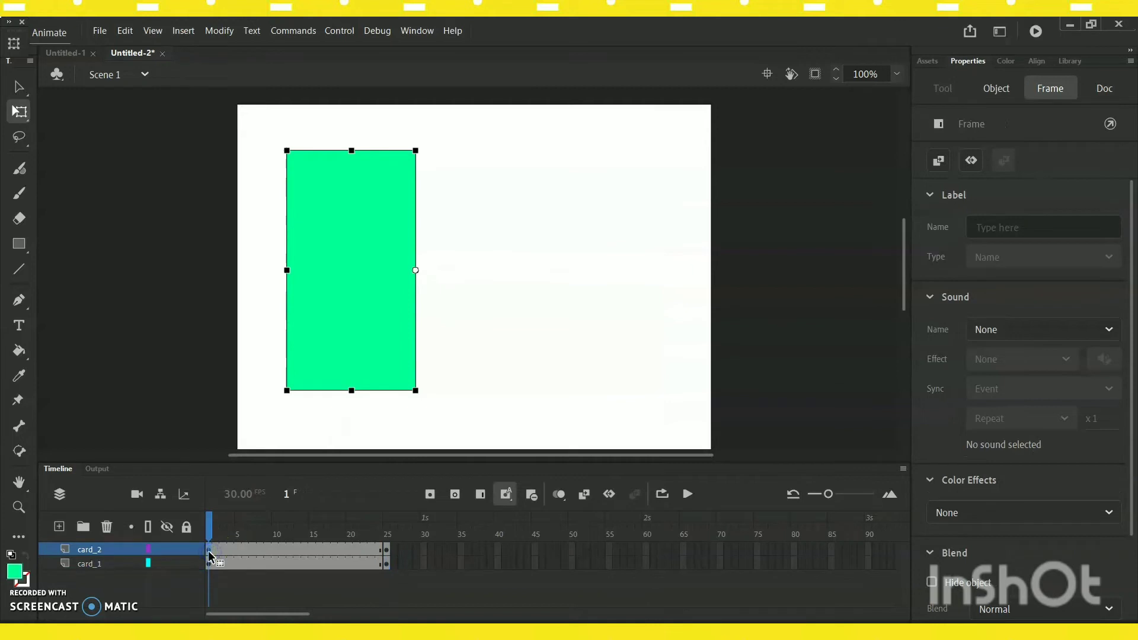
left_click(382, 551)
- At frame 25, drag card_2's left edge past its right edge to flip it right
left_click(384, 550)
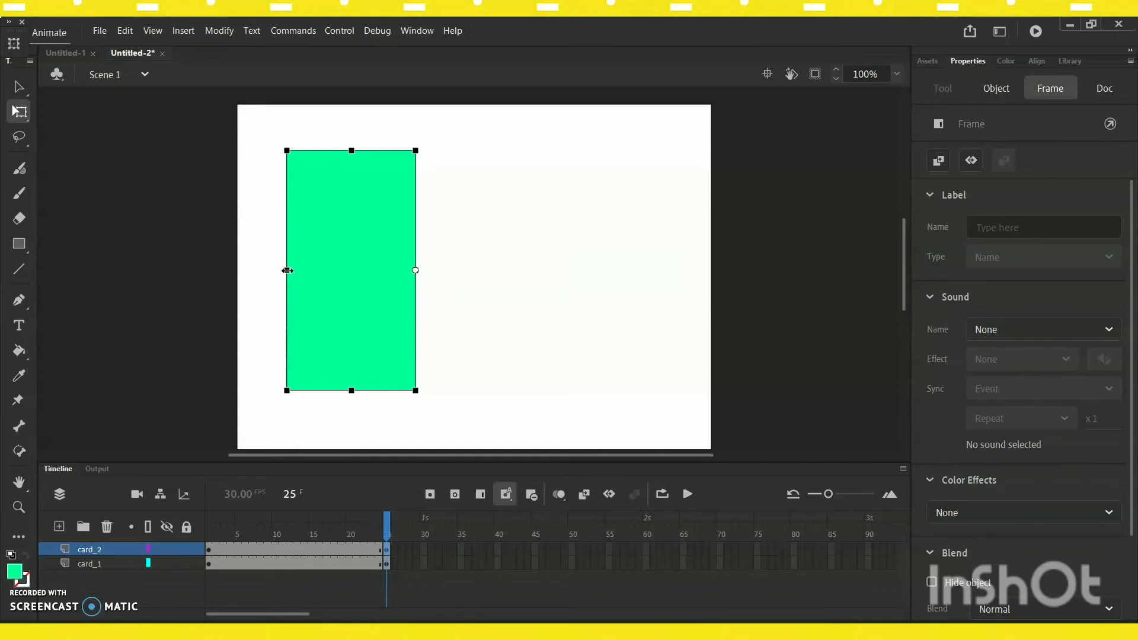
left_click_drag(288, 272, 556, 278)
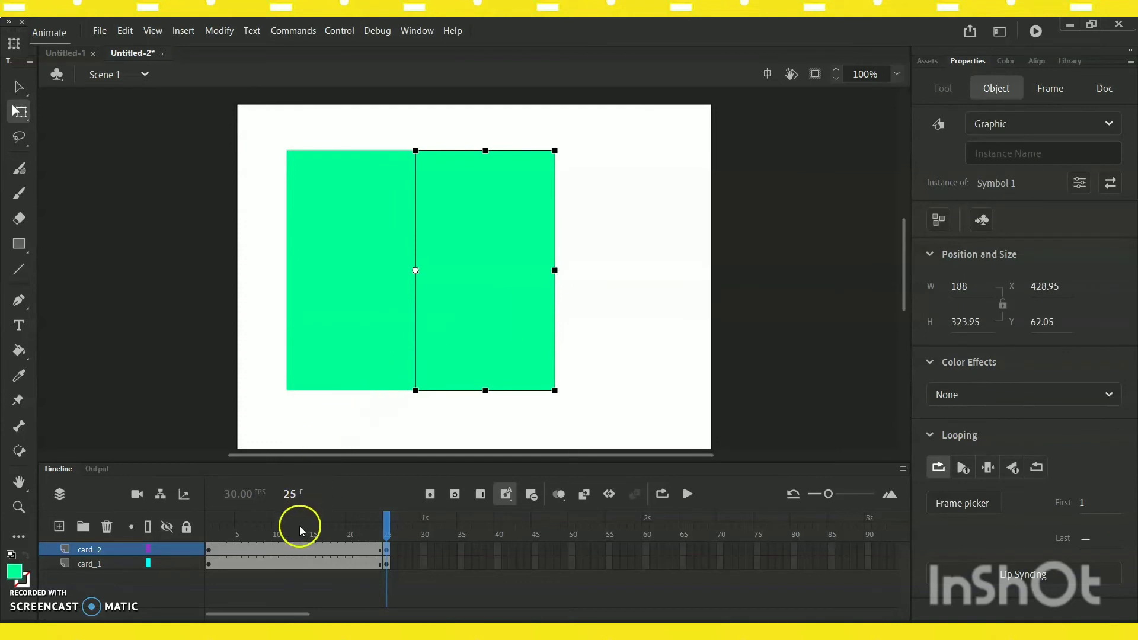
- Add a classic tween over card_2's frames 1–25 and scrub to preview the flip
right_click(286, 544)
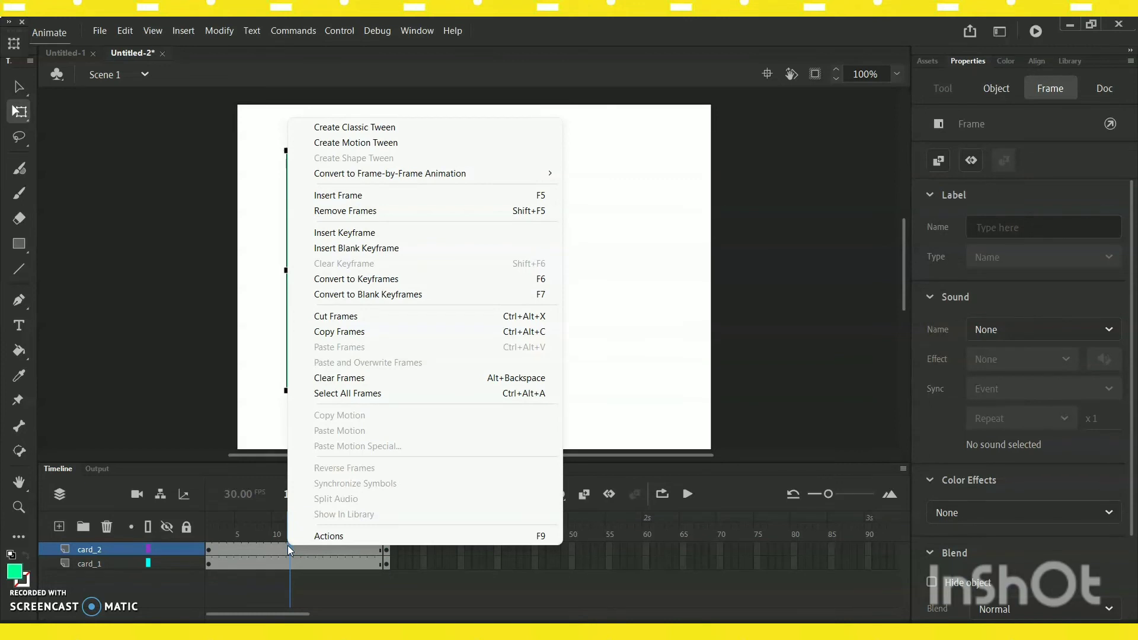
left_click(381, 125)
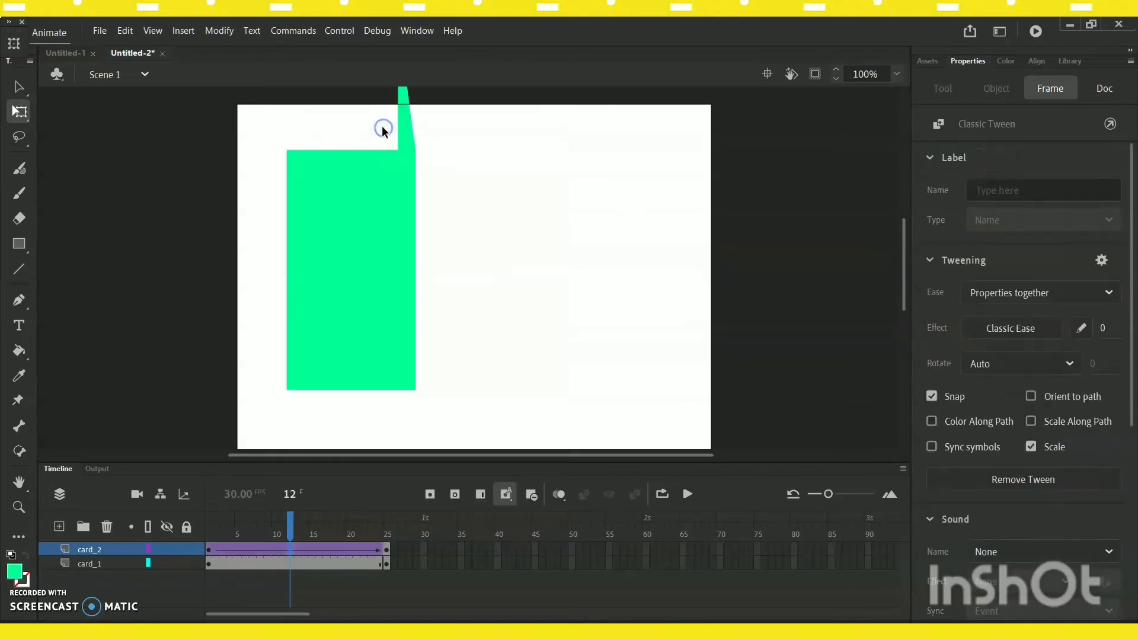
mouse_move(289, 525)
left_mouse_down()
mouse_move(322, 549)
mouse_move(223, 551)
left_mouse_up()
- From frame 1, test the movie with Ctrl+Enter to export and play the SWF
left_click(49, 551)
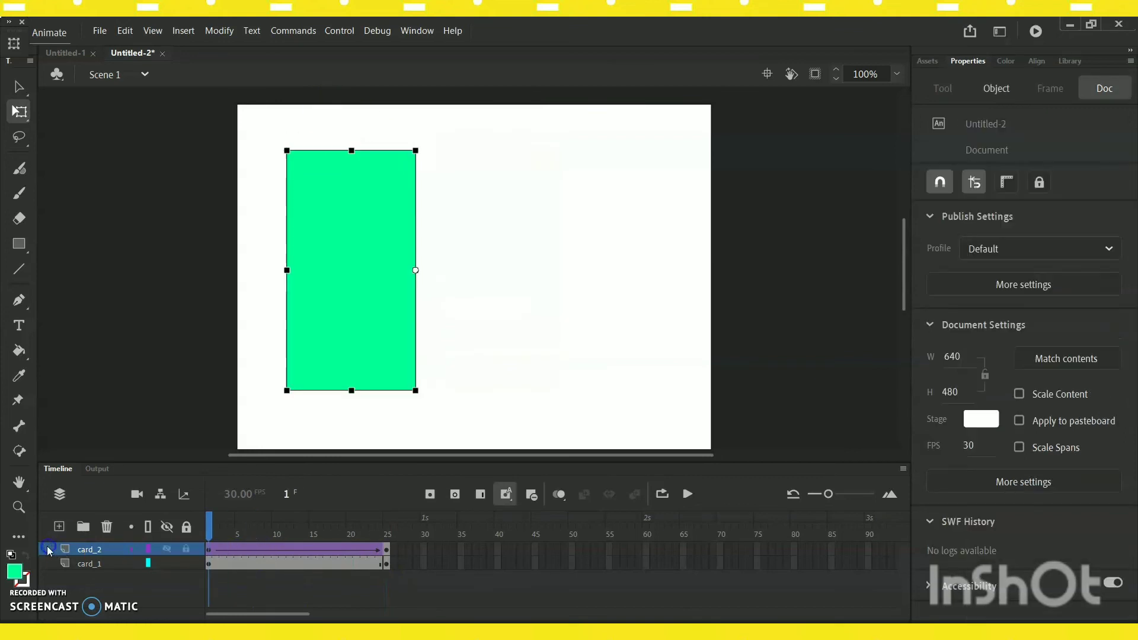
key("ctrl+Return")
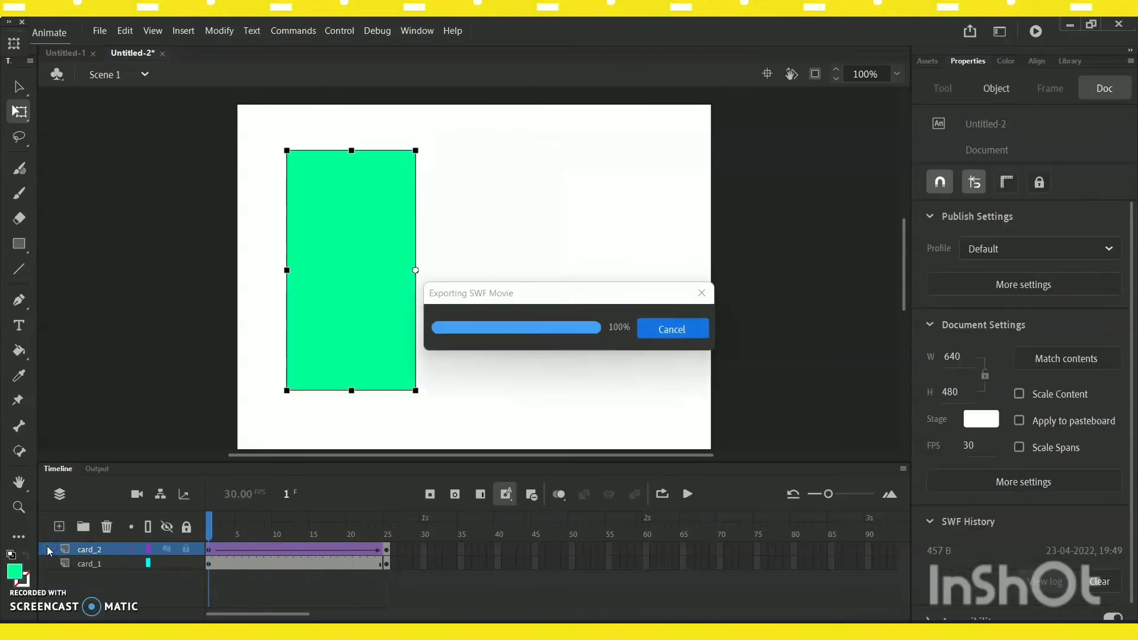